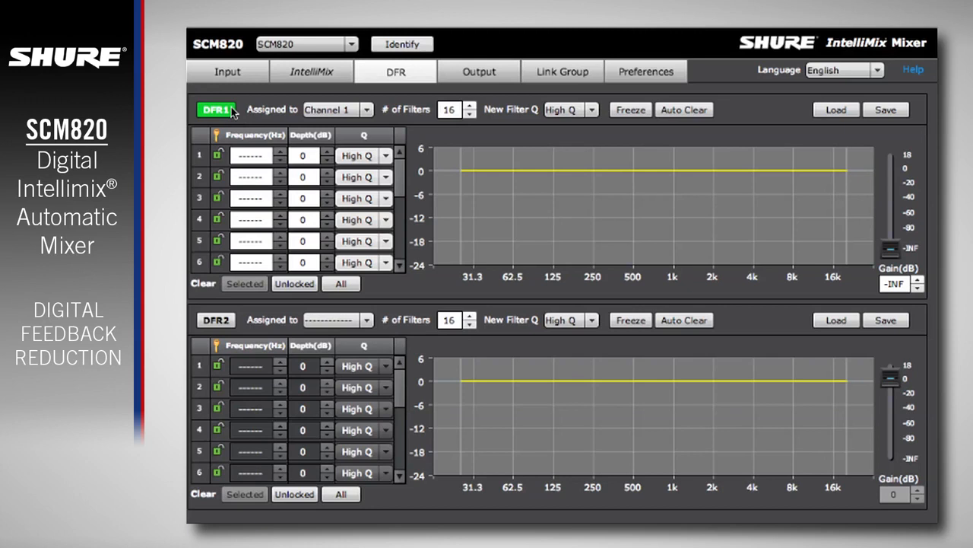
# - Switch DFR1 off and on again, and view its indicator on the Channel 1 input strip before returning to the DFR settings
pyautogui.click(232, 110)
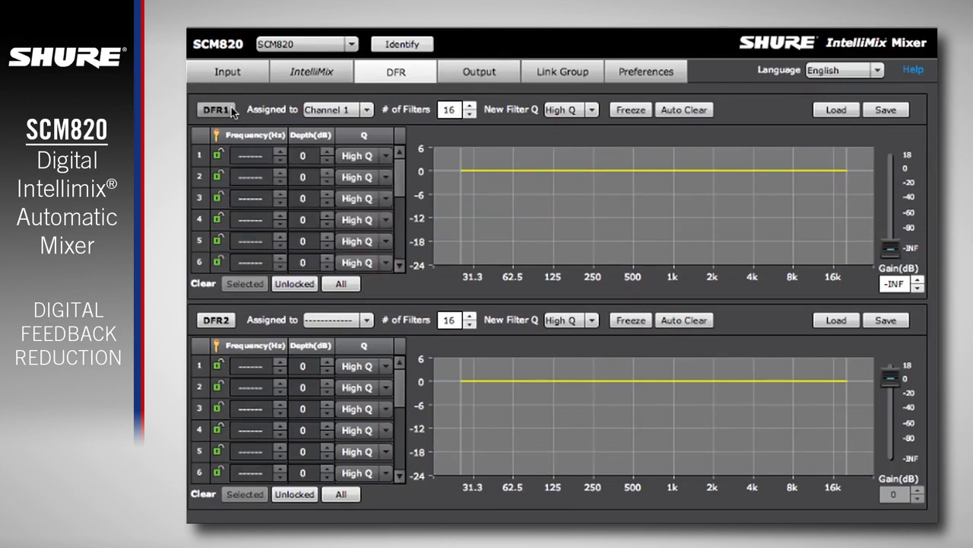
pyautogui.click(232, 110)
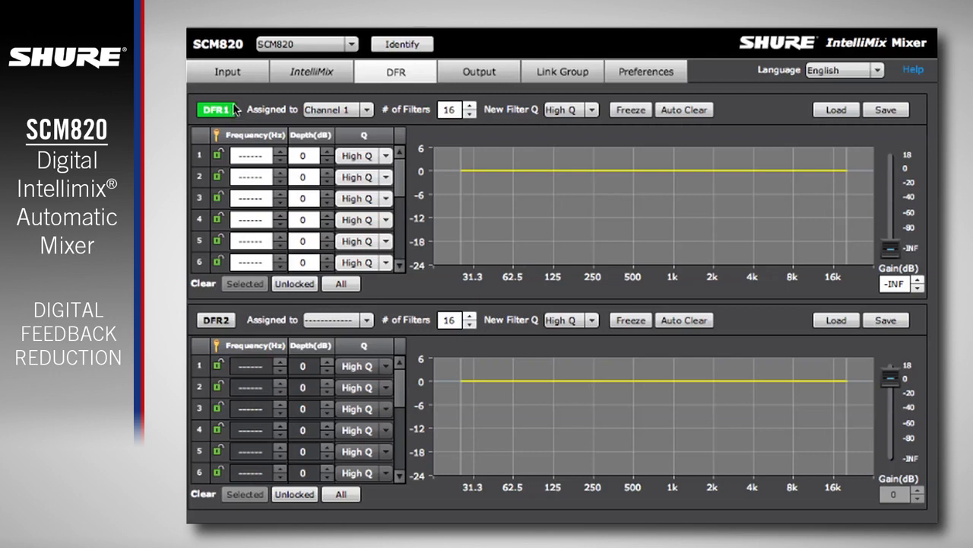
pyautogui.click(257, 73)
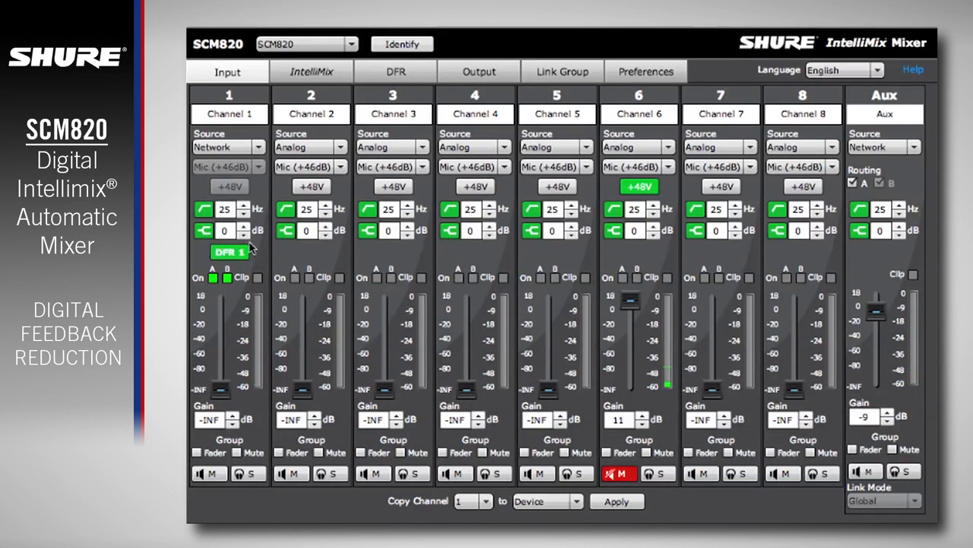
pyautogui.click(420, 77)
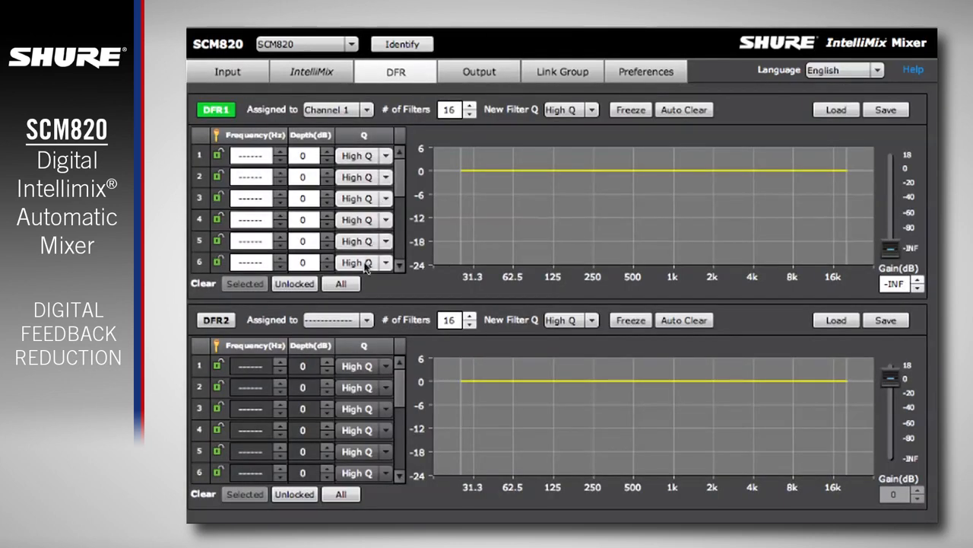
# - Assign DFR2 to the Mix B master and set the number of filters to 10 for both DFR1 and DFR2
pyautogui.click(366, 320)
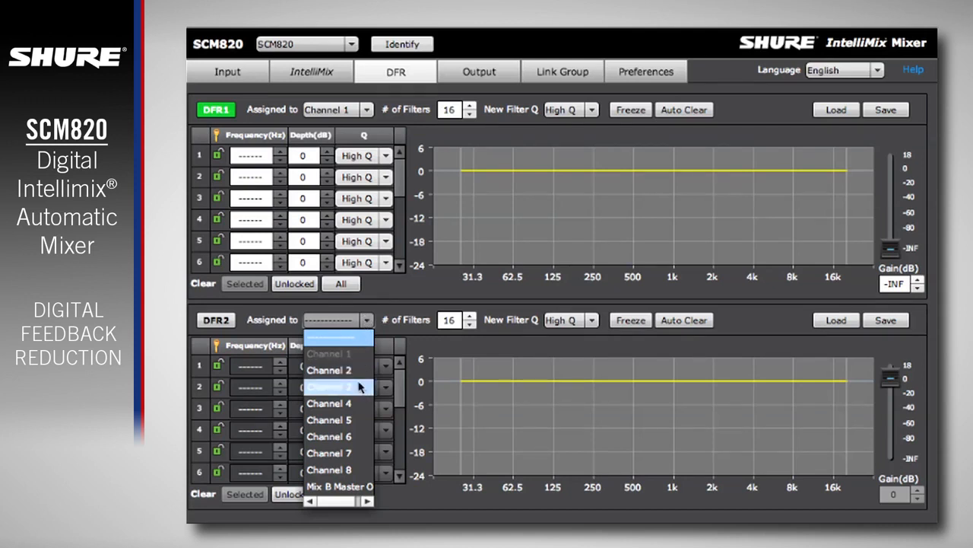
pyautogui.click(349, 486)
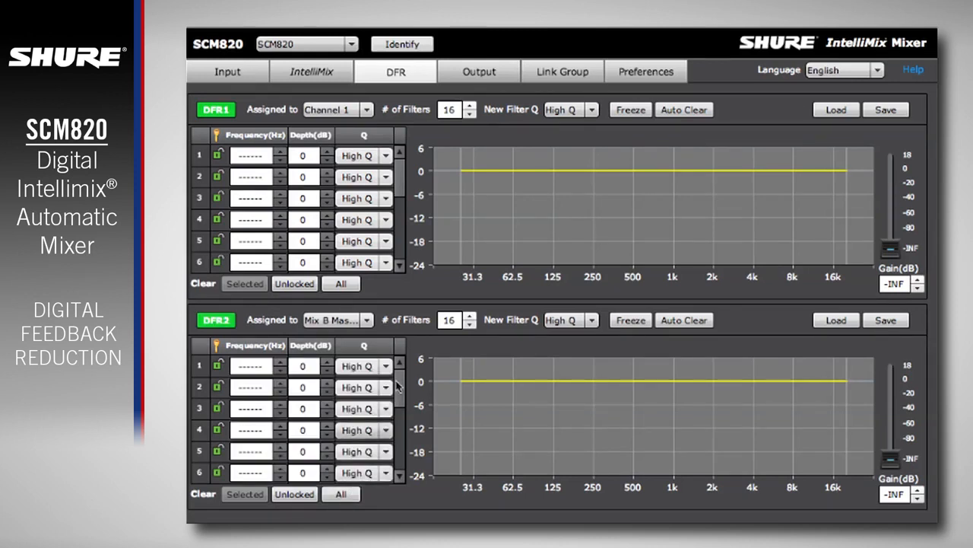
pyautogui.doubleClick(456, 111)
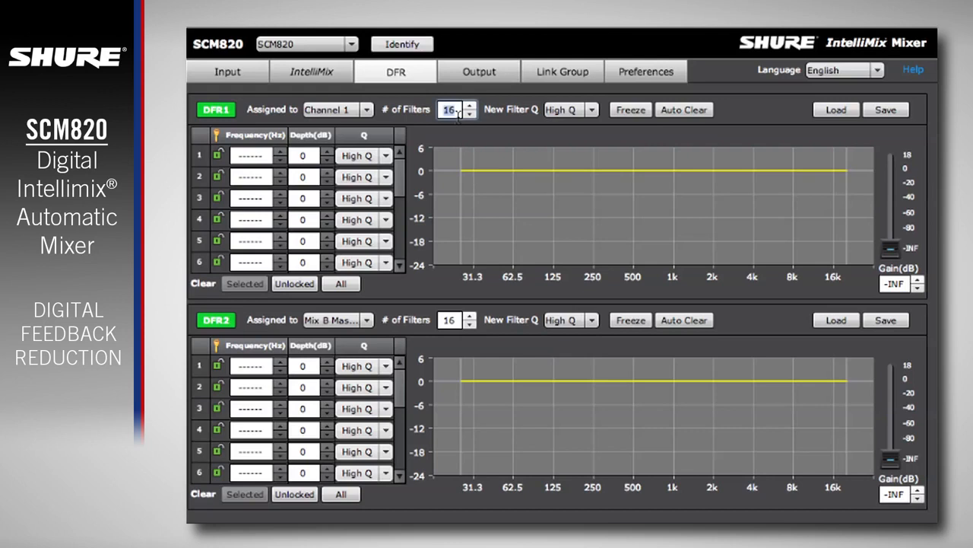
pyautogui.write('10')
pyautogui.press('Return')
pyautogui.doubleClick(450, 321)
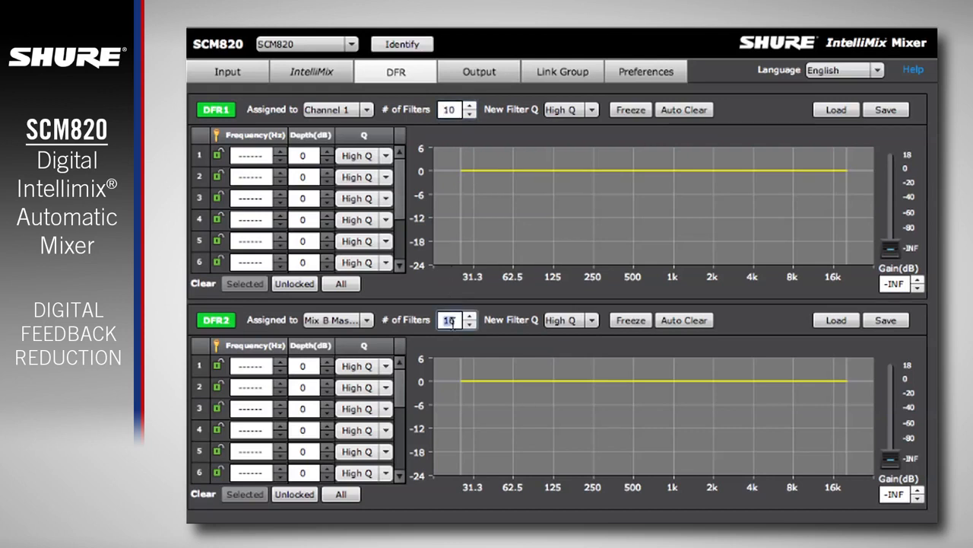
pyautogui.write('10')
pyautogui.press('Return')
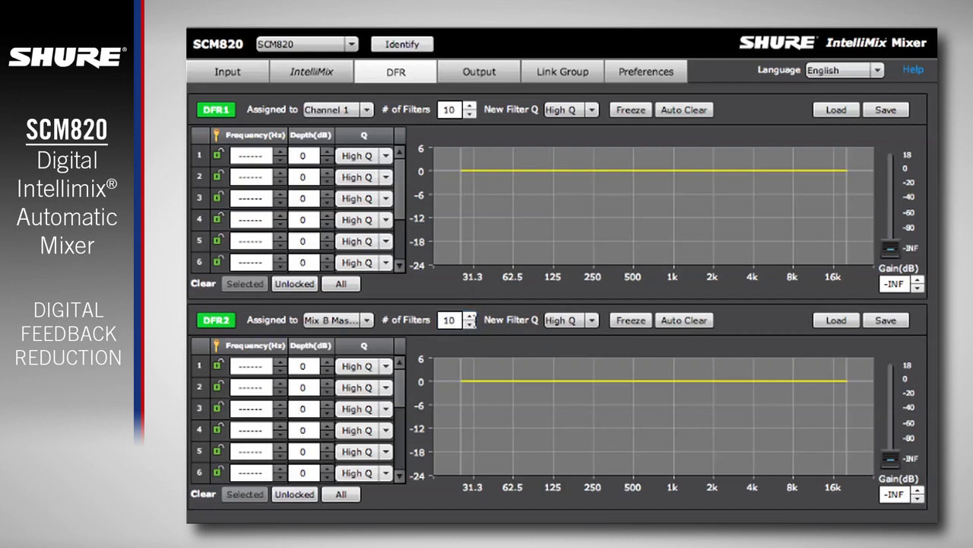
# - Switch DFR2's new filter Q to Low Q and back to High Q
pyautogui.click(593, 320)
pyautogui.click(591, 337)
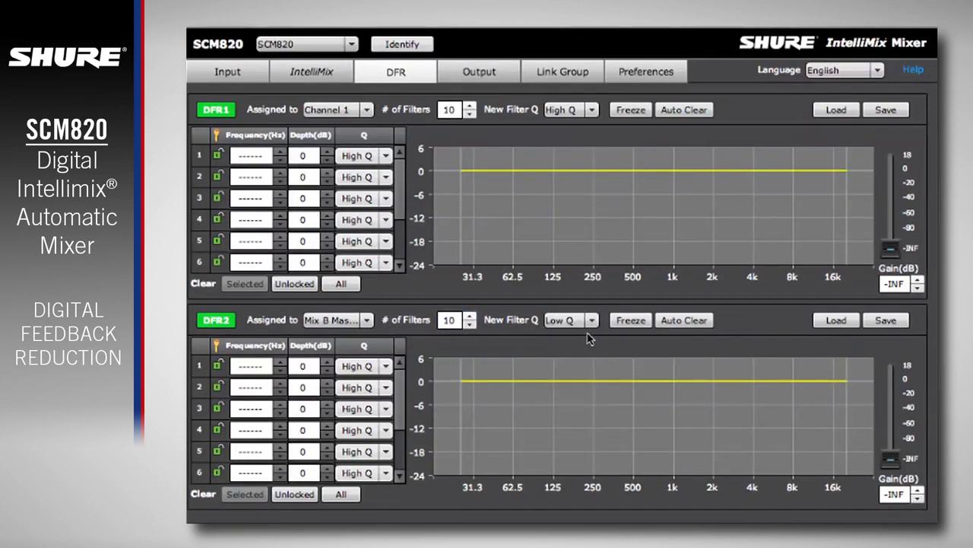
pyautogui.click(592, 320)
pyautogui.click(582, 353)
# - Raise the channel gain faders of DFR1 and DFR2 to 0 dB
pyautogui.moveTo(889, 251); pyautogui.dragTo(891, 165)
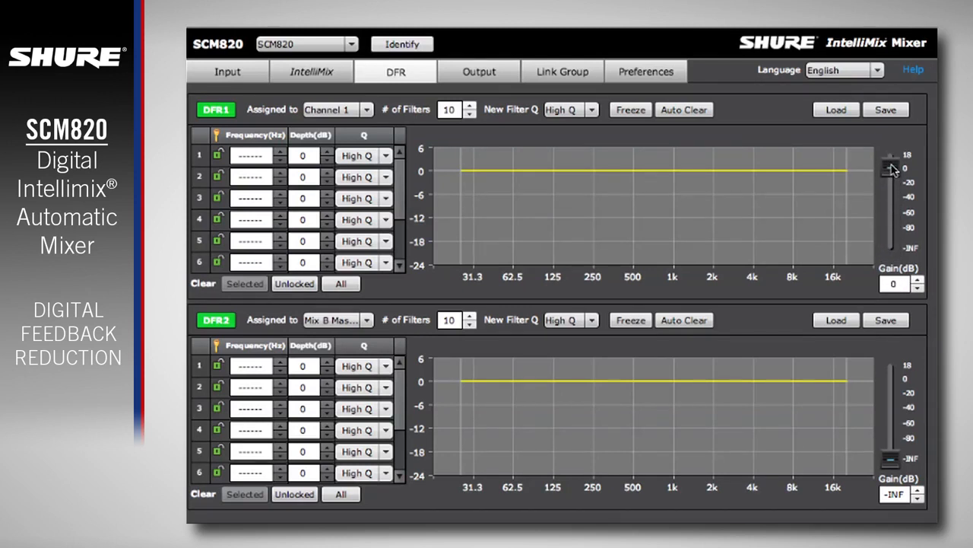
pyautogui.moveTo(890, 458); pyautogui.dragTo(892, 378)
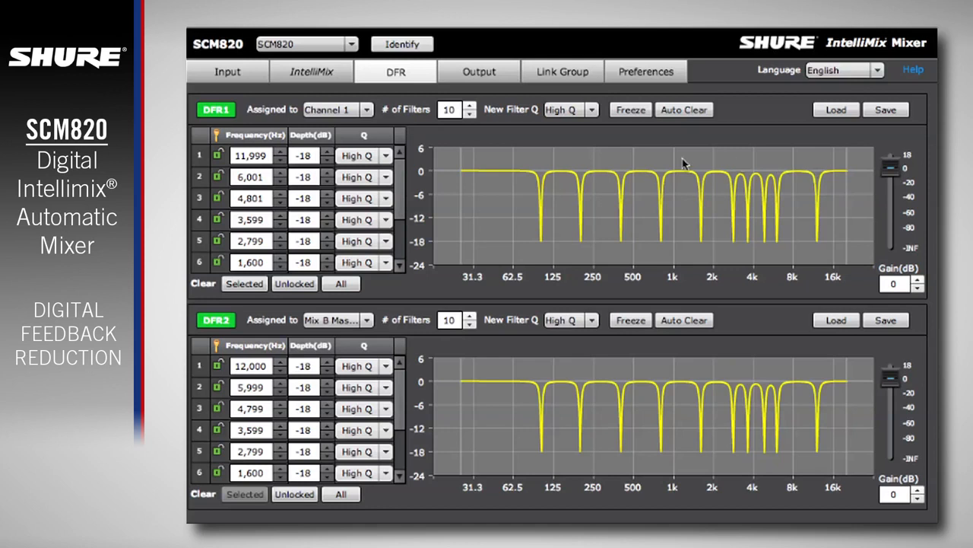
# - Lock filters 1, 3 and 5 in DFR1 so they become fixed filters
pyautogui.click(219, 157)
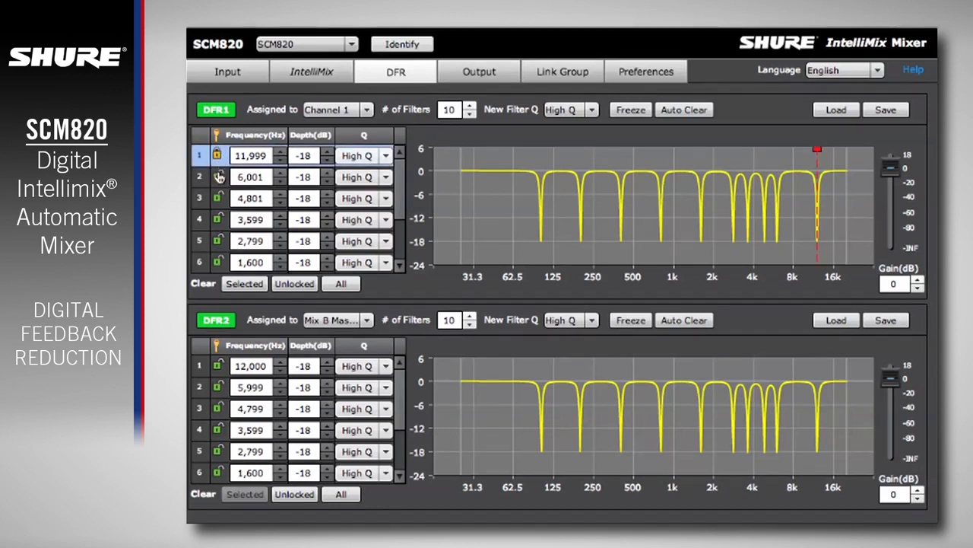
pyautogui.click(219, 199)
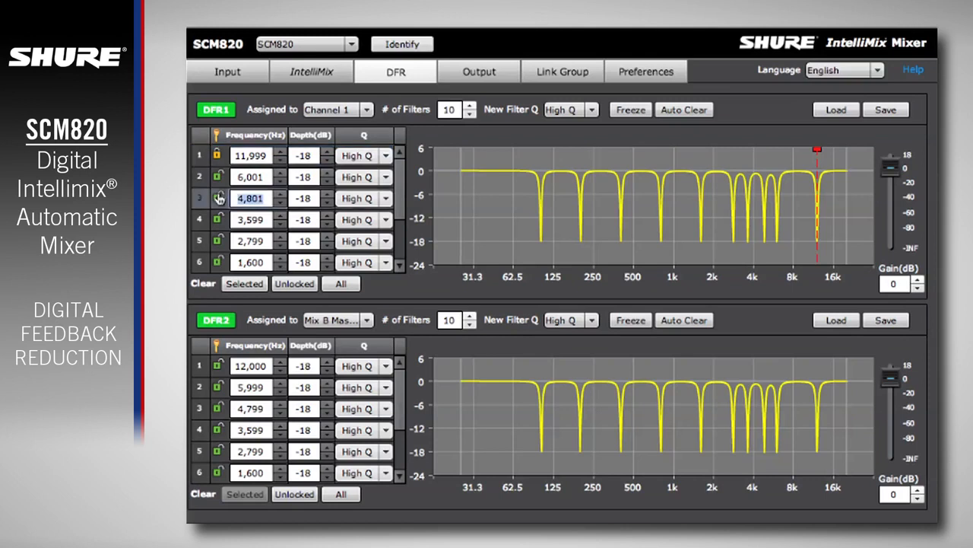
pyautogui.click(216, 240)
pyautogui.click(216, 240)
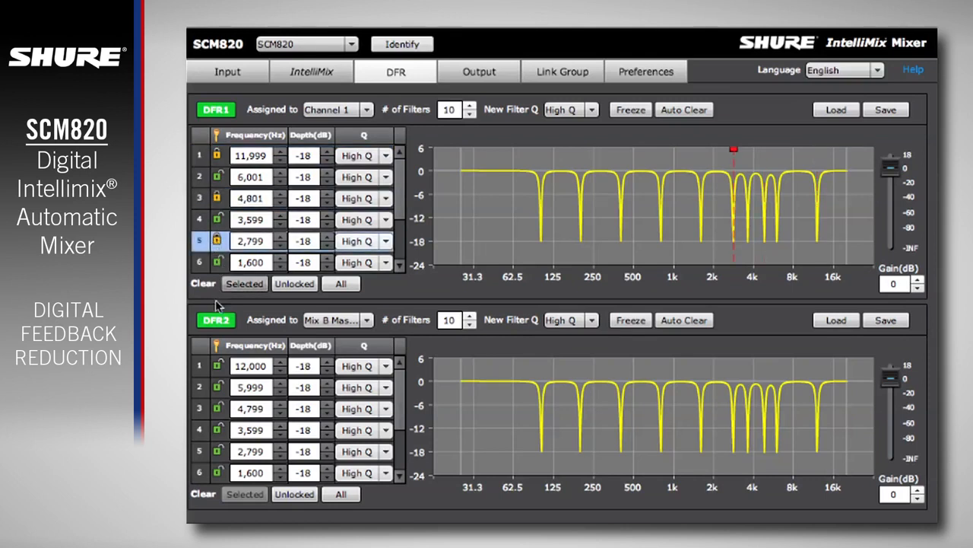
# - Lock filters 1, 3, 5, 7 and 9 in DFR2's filter list
pyautogui.click(218, 368)
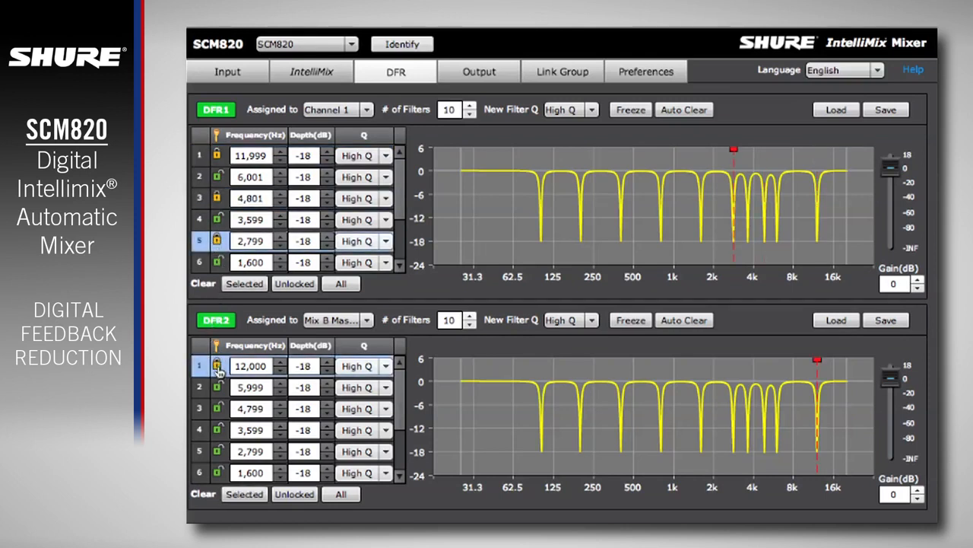
pyautogui.click(217, 407)
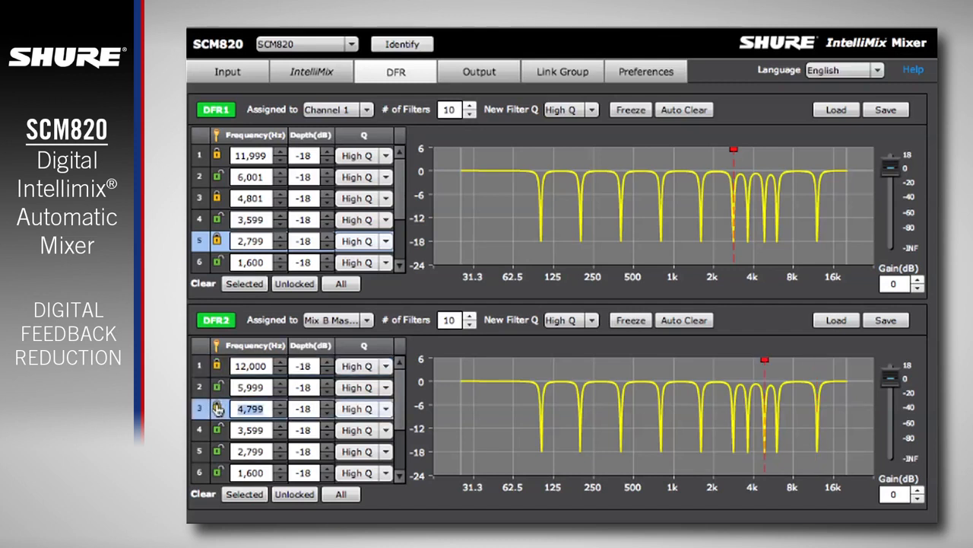
pyautogui.click(219, 450)
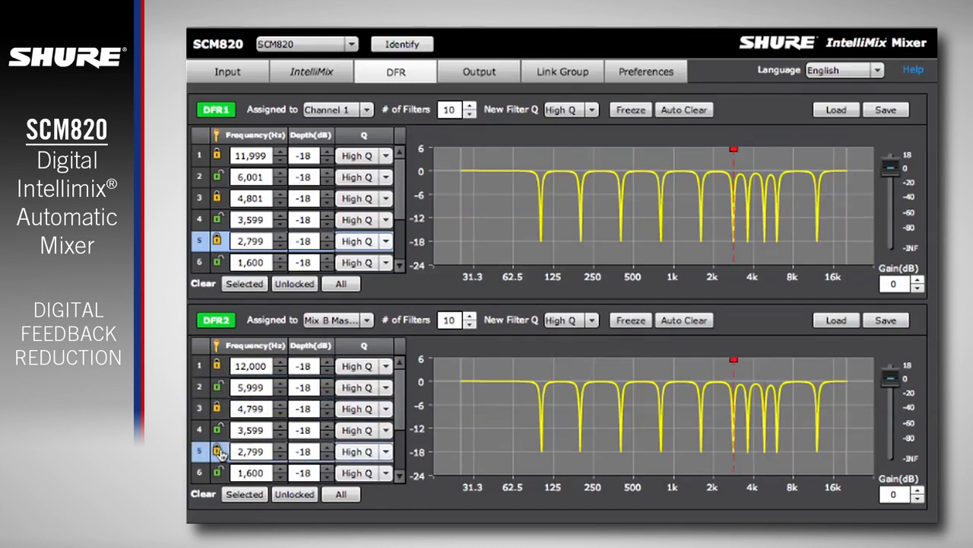
pyautogui.scroll(-2, 218, 450)
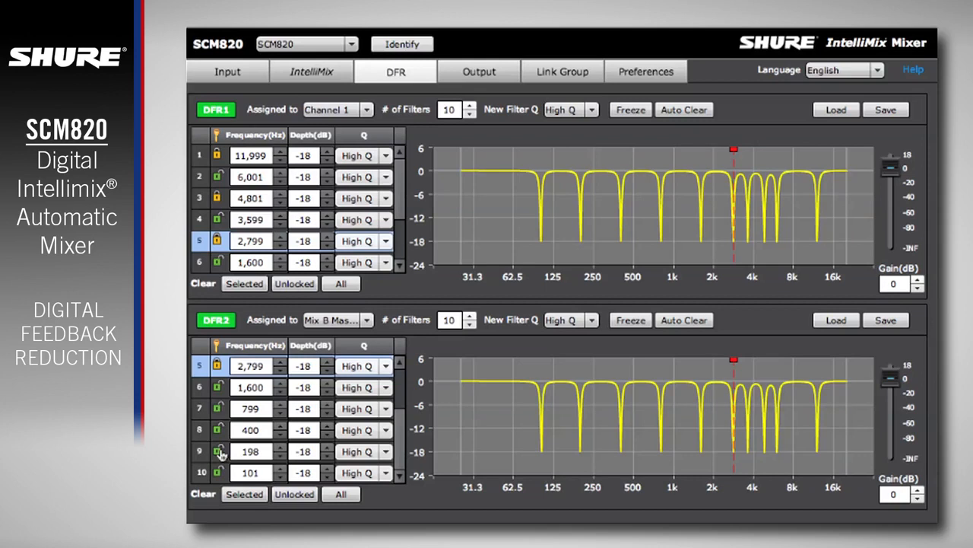
pyautogui.click(218, 409)
pyautogui.click(219, 451)
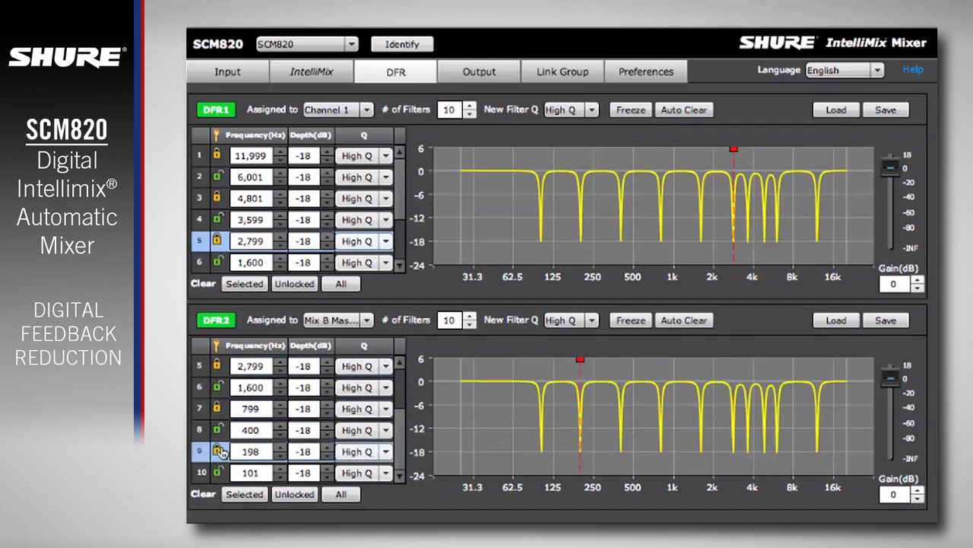
# - Set DFR2's filter 9 to a frequency of 205 Hz, a depth of -15 dB and Low Q
pyautogui.click(280, 447)
pyautogui.click(279, 447)
pyautogui.click(279, 447)
pyautogui.click(279, 447)
pyautogui.click(279, 447)
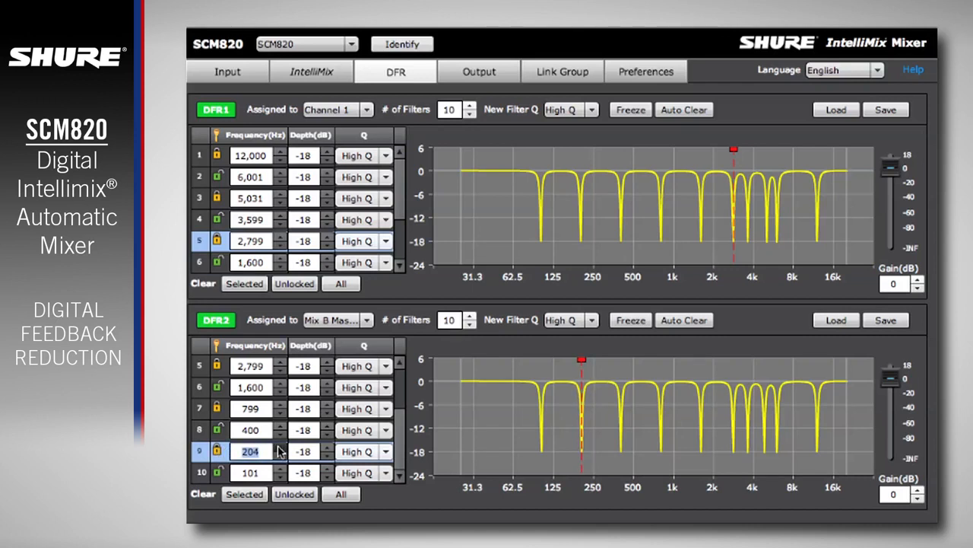
pyautogui.click(279, 447)
pyautogui.click(329, 446)
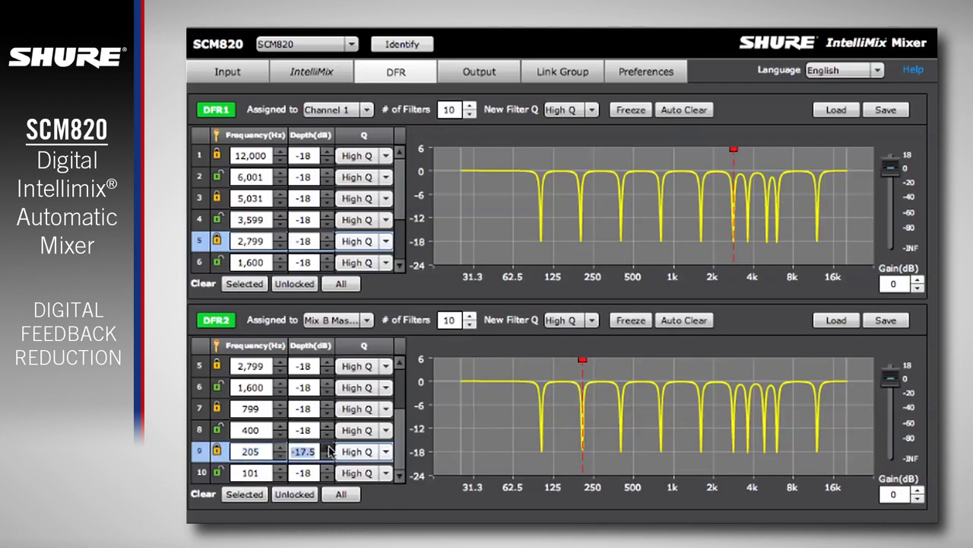
pyautogui.click(329, 447)
pyautogui.click(329, 446)
pyautogui.click(370, 452)
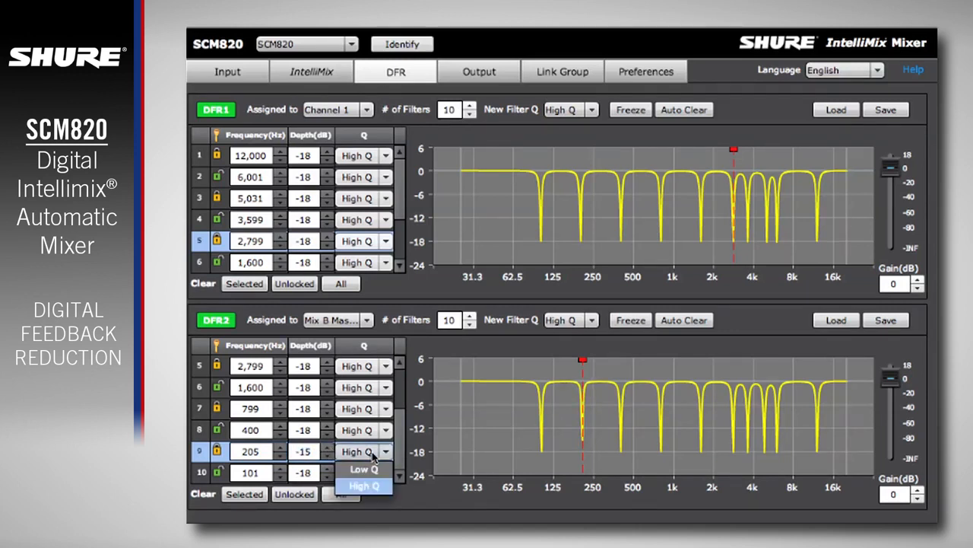
pyautogui.click(371, 472)
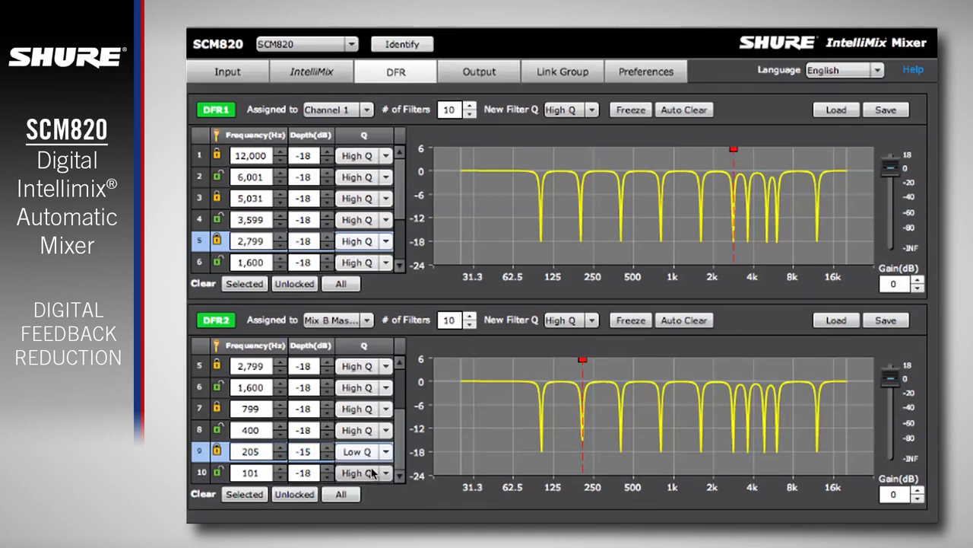
# - Set DFR2's filter 8 to a depth of -16 dB and a frequency of 405 Hz
pyautogui.click(327, 426)
pyautogui.click(327, 426)
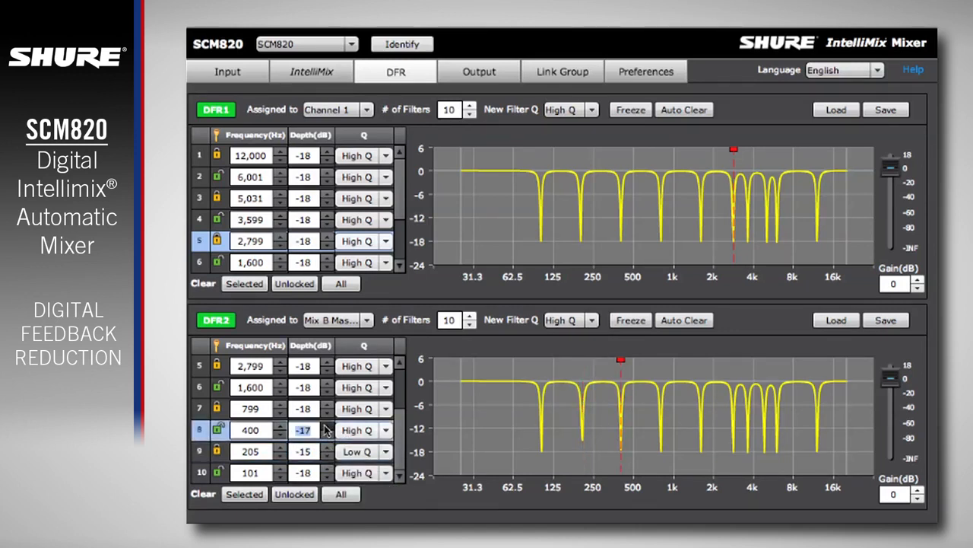
pyautogui.click(281, 426)
pyautogui.click(281, 426)
pyautogui.click(281, 428)
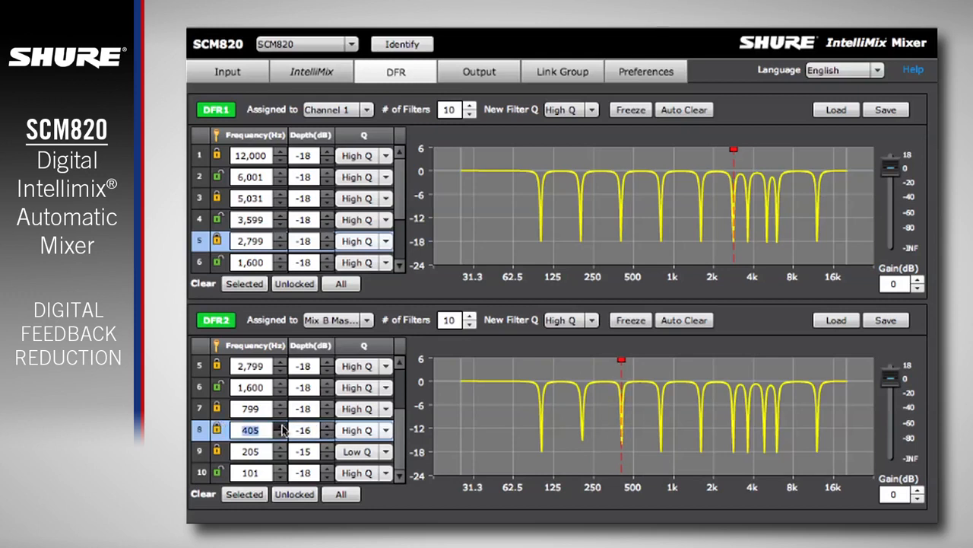
# - Set the frequency of filter 6 to 1,650 Hz in both DFR2 and DFR1
pyautogui.click(283, 384)
pyautogui.click(284, 384)
pyautogui.click(284, 384)
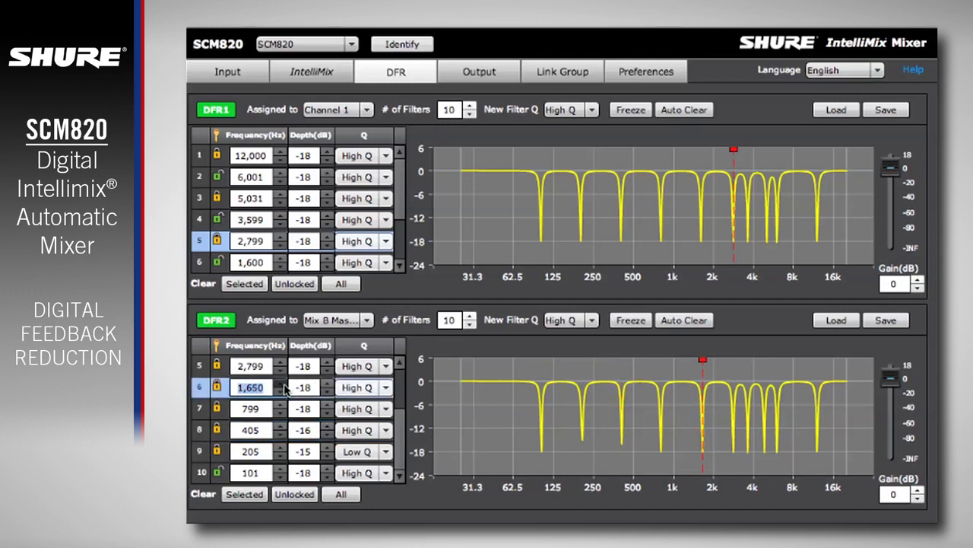
pyautogui.click(285, 257)
pyautogui.click(285, 257)
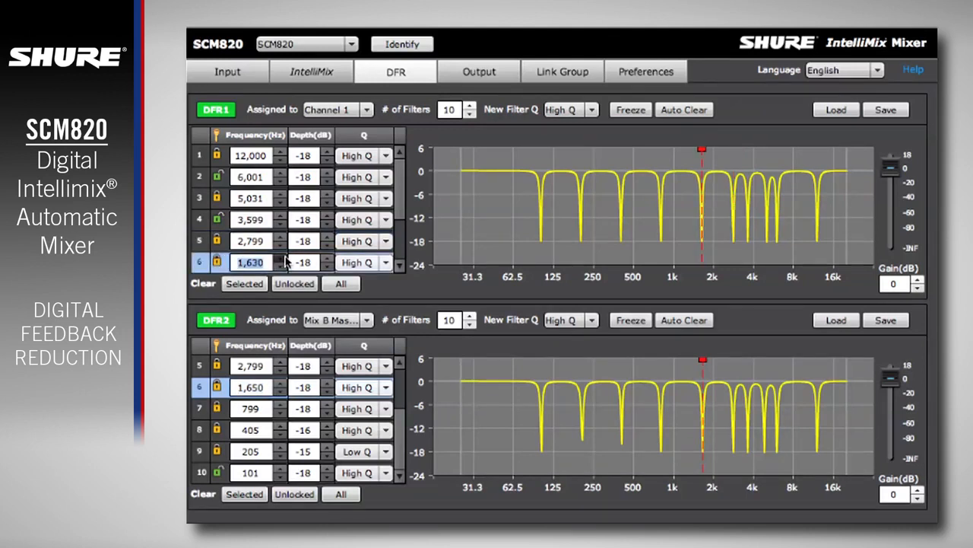
pyautogui.click(285, 257)
pyautogui.click(285, 257)
pyautogui.click(285, 257)
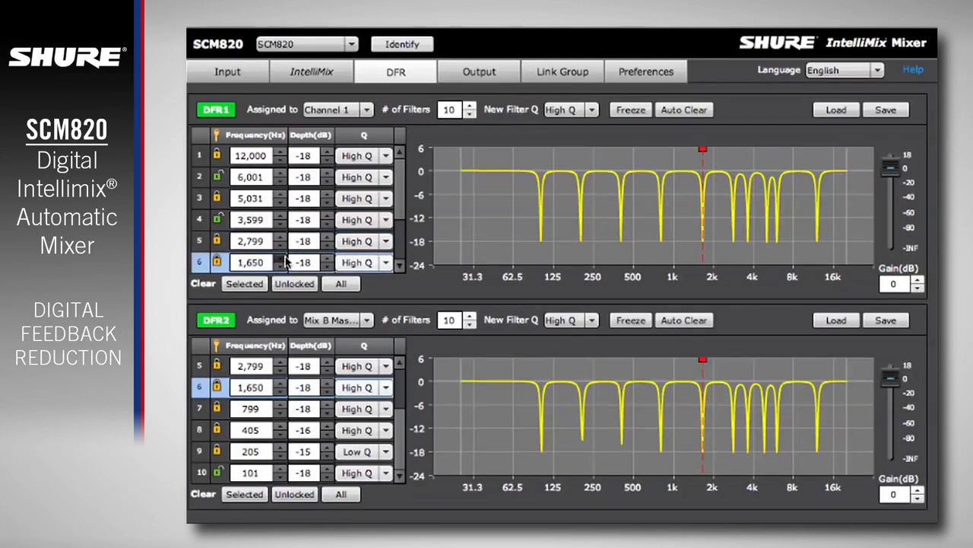
# - Freeze the filters of DFR1 and DFR2, and clear all filters in DFR2
pyautogui.click(624, 115)
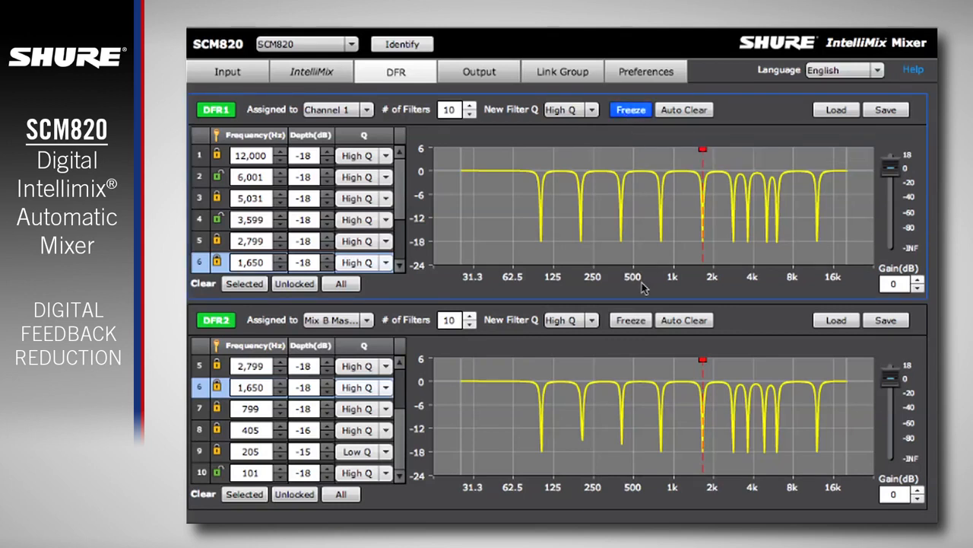
pyautogui.click(638, 324)
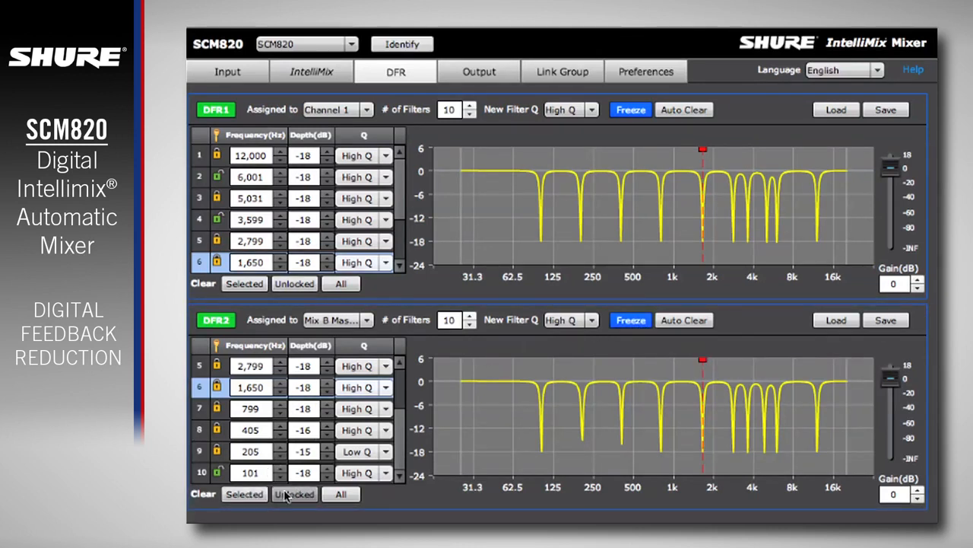
pyautogui.click(343, 495)
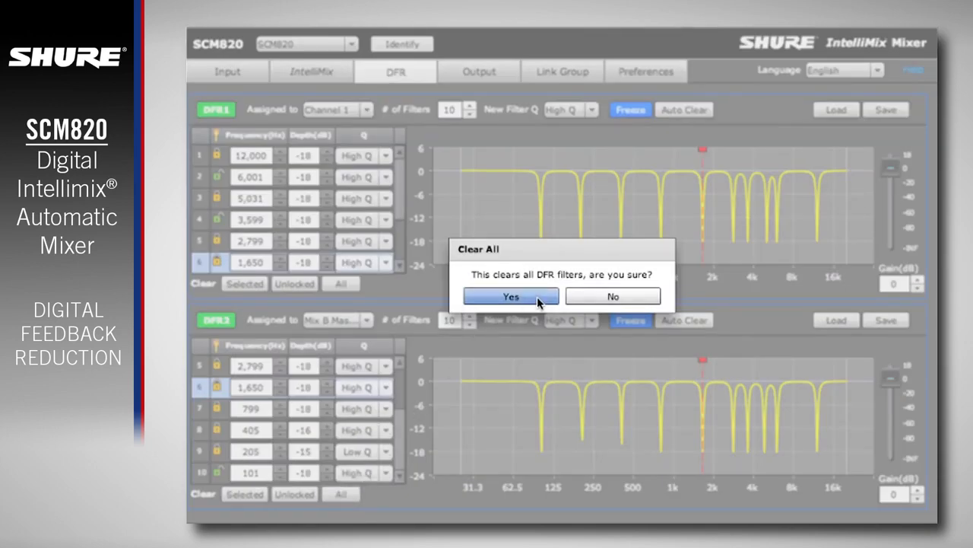
pyautogui.click(511, 296)
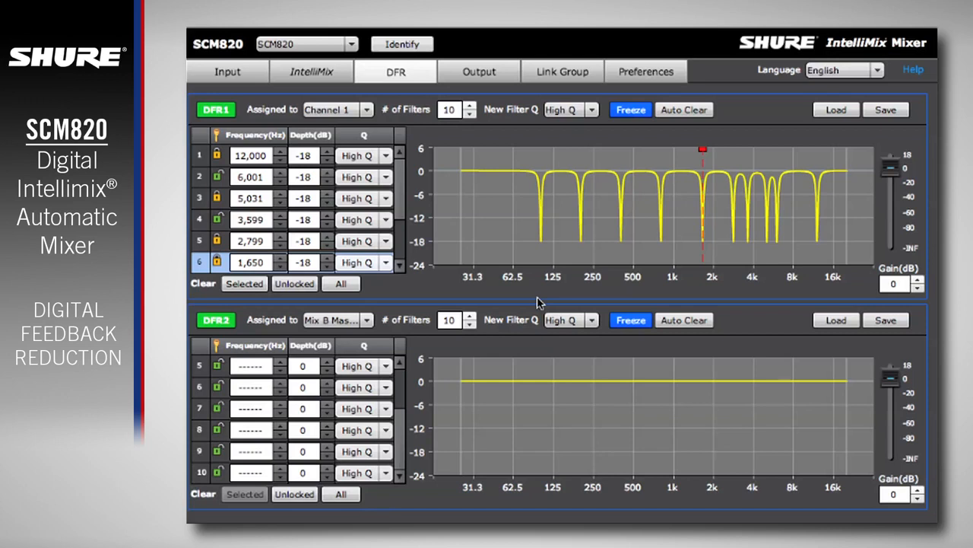
# - Enable Auto Clear for DFR1 with the on Timeout option set to 2 hours and 15 minutes
pyautogui.click(710, 111)
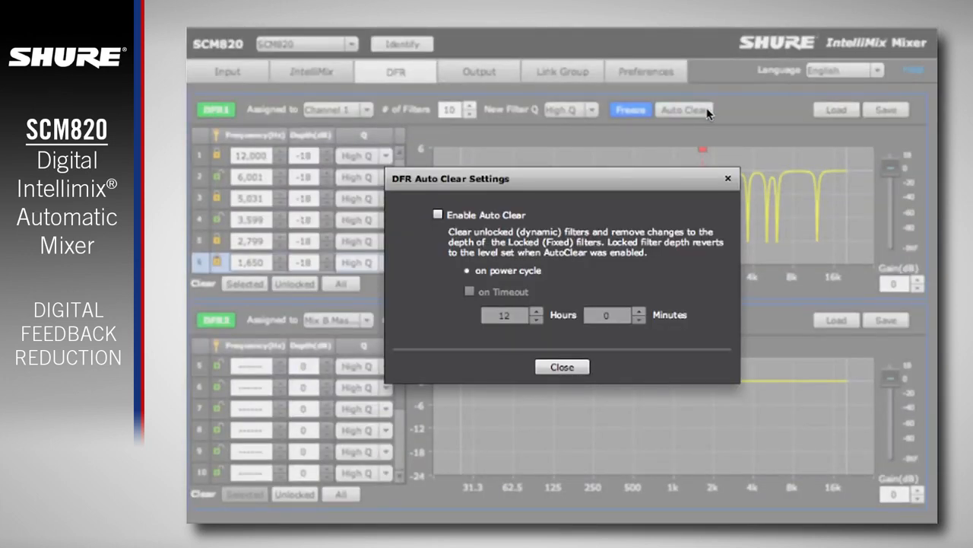
pyautogui.click(438, 215)
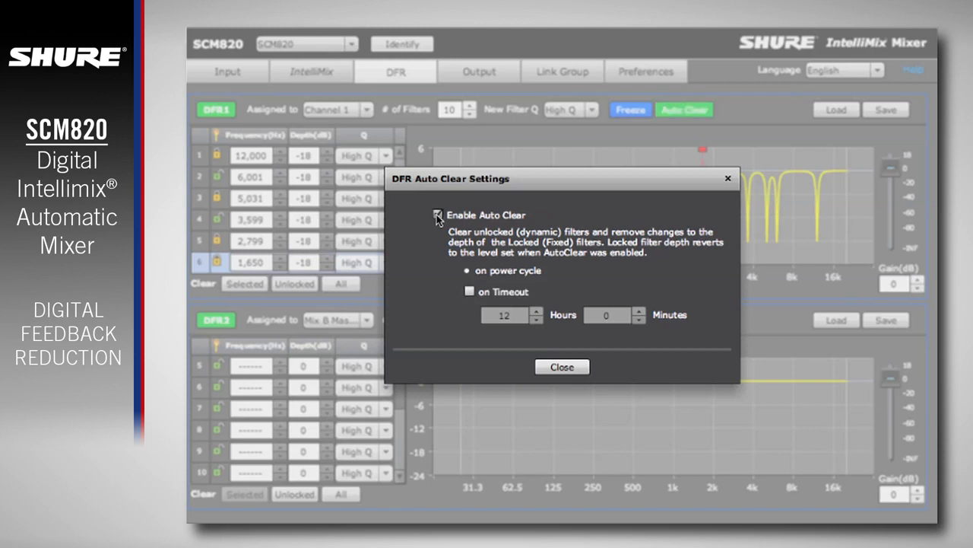
pyautogui.click(470, 292)
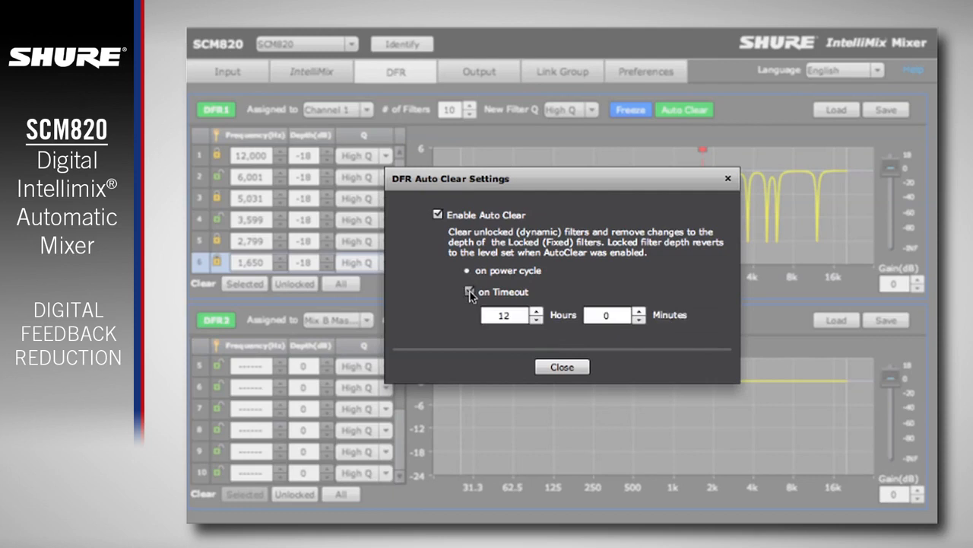
pyautogui.doubleClick(503, 315)
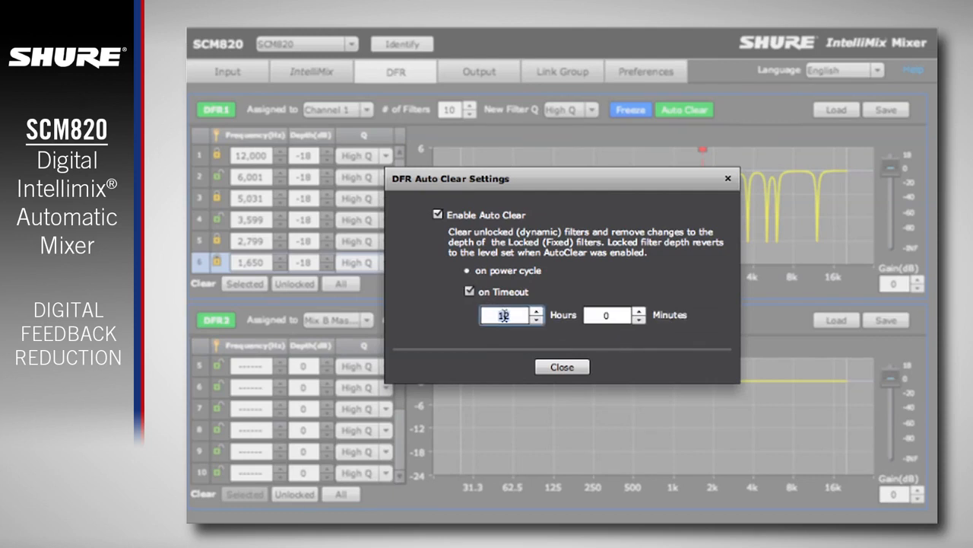
pyautogui.write('2')
pyautogui.press('Return')
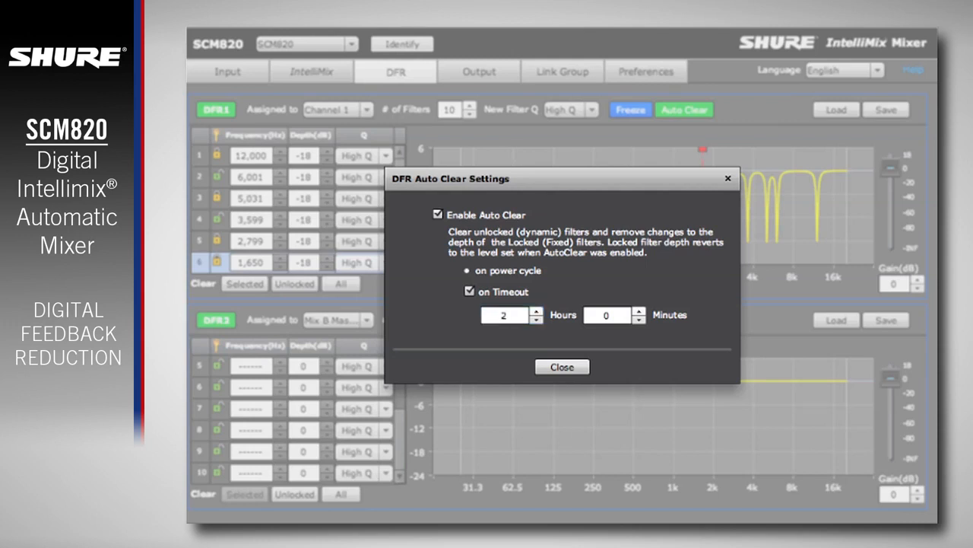
pyautogui.doubleClick(602, 313)
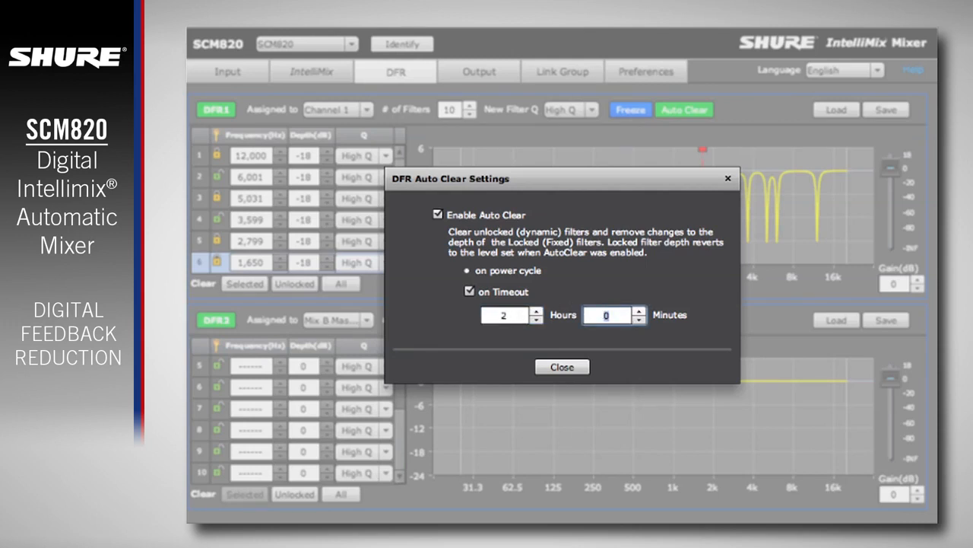
pyautogui.write('15')
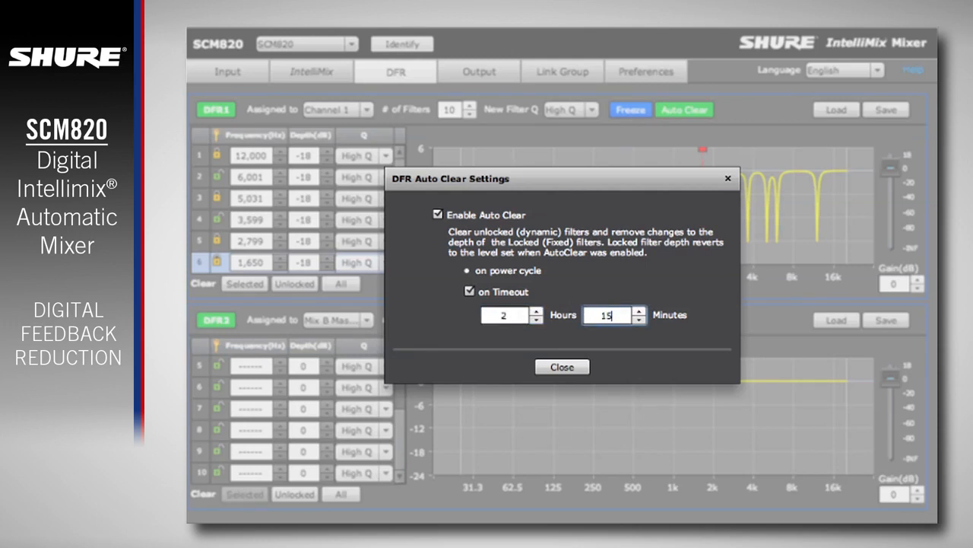
pyautogui.click(582, 366)
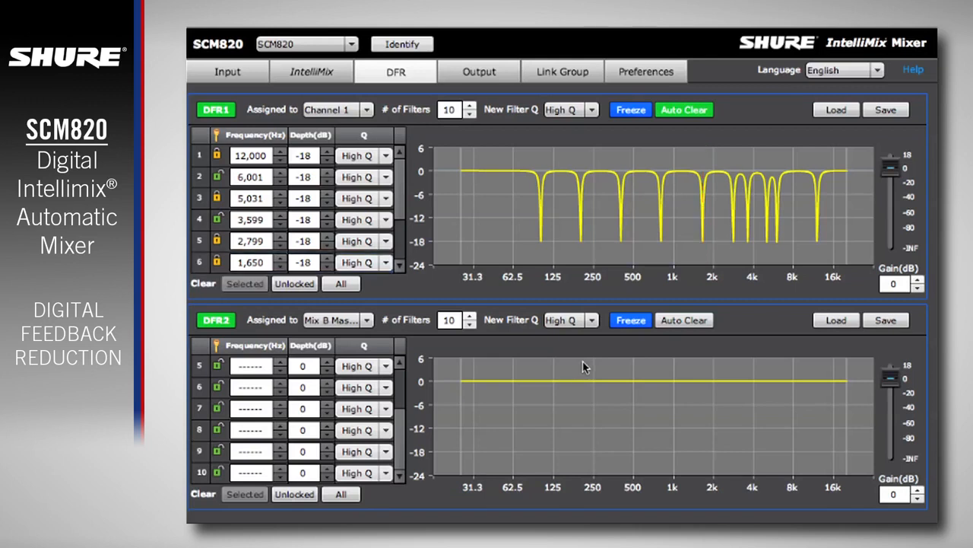
# - Save the DFR1 settings to the Desktop as DFR1.dfr, and clear all filters in DFR1
pyautogui.click(887, 110)
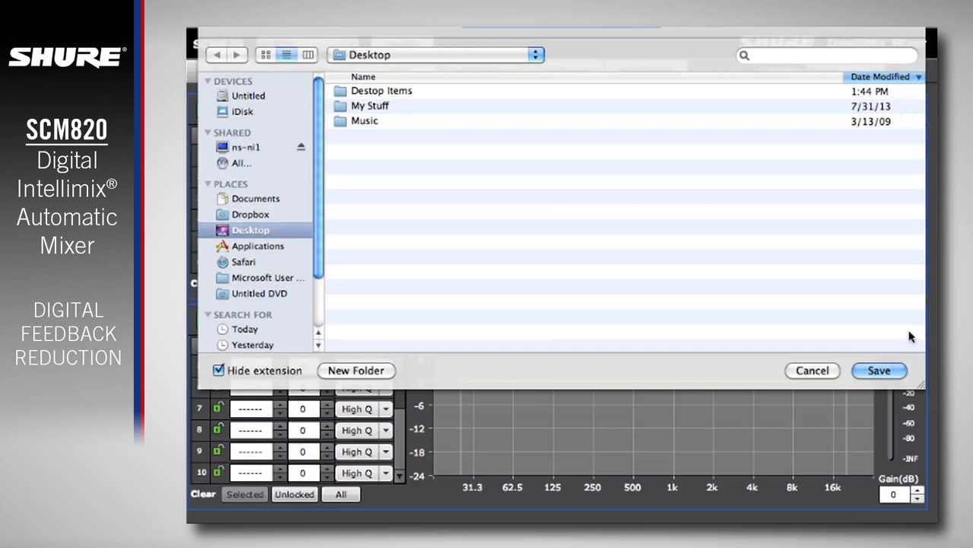
pyautogui.click(890, 371)
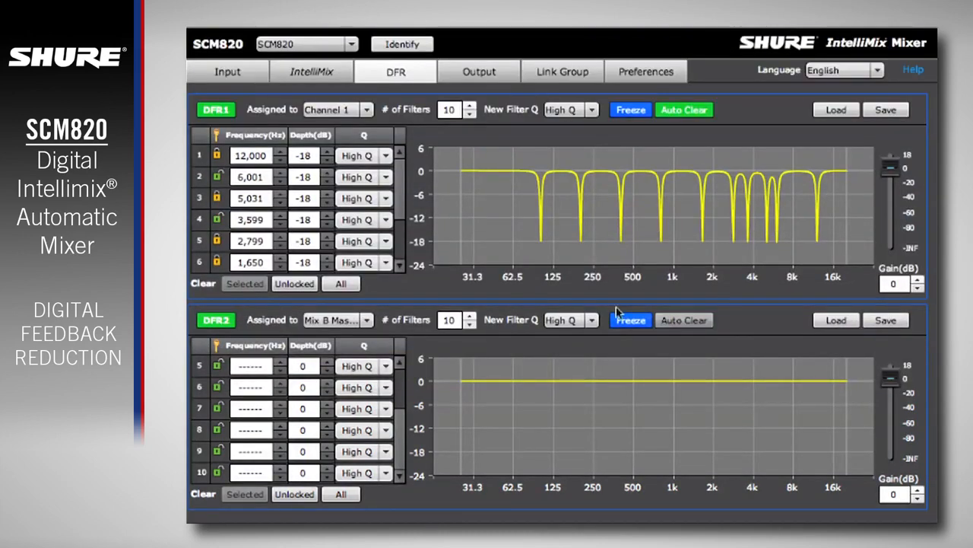
pyautogui.click(340, 284)
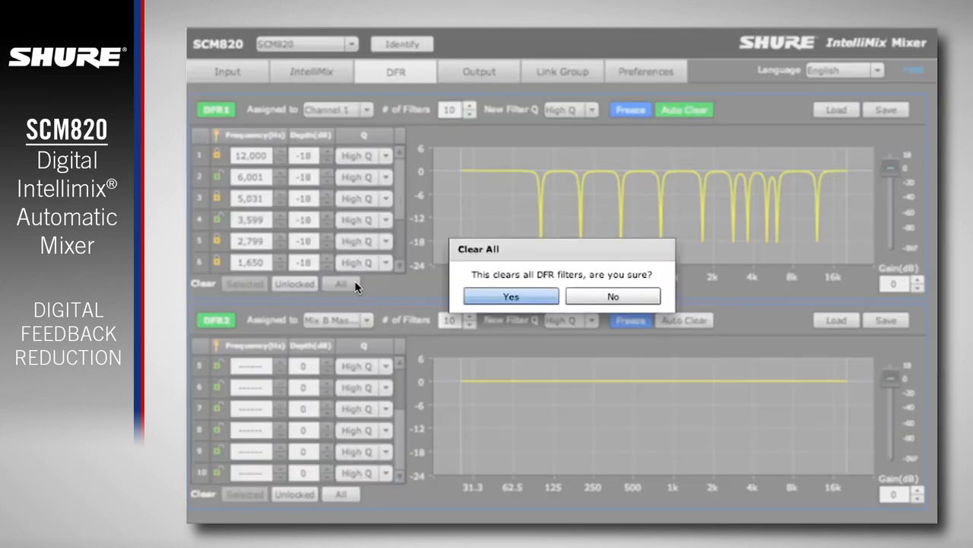
pyautogui.click(533, 297)
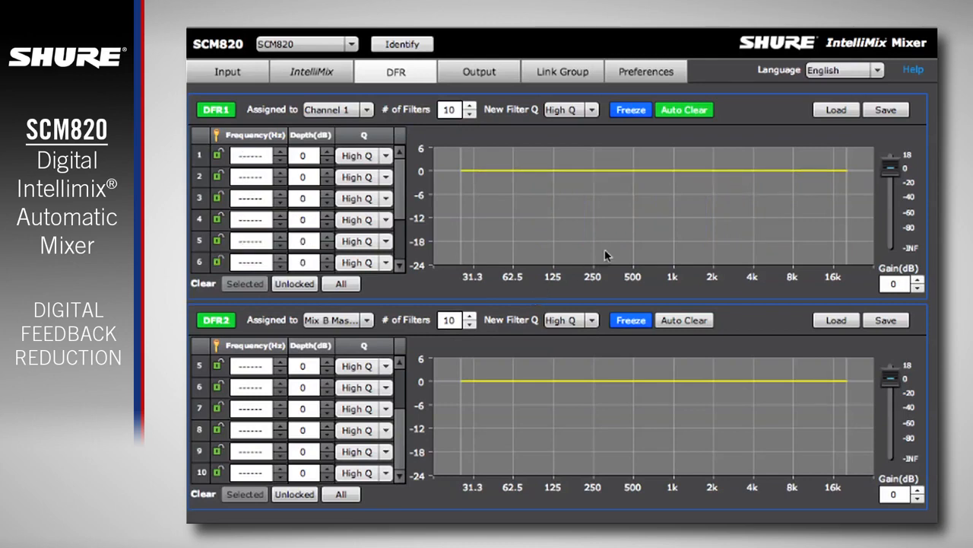
# - Load the saved DFR1.dfr settings file from the Desktop into DFR1
pyautogui.click(836, 110)
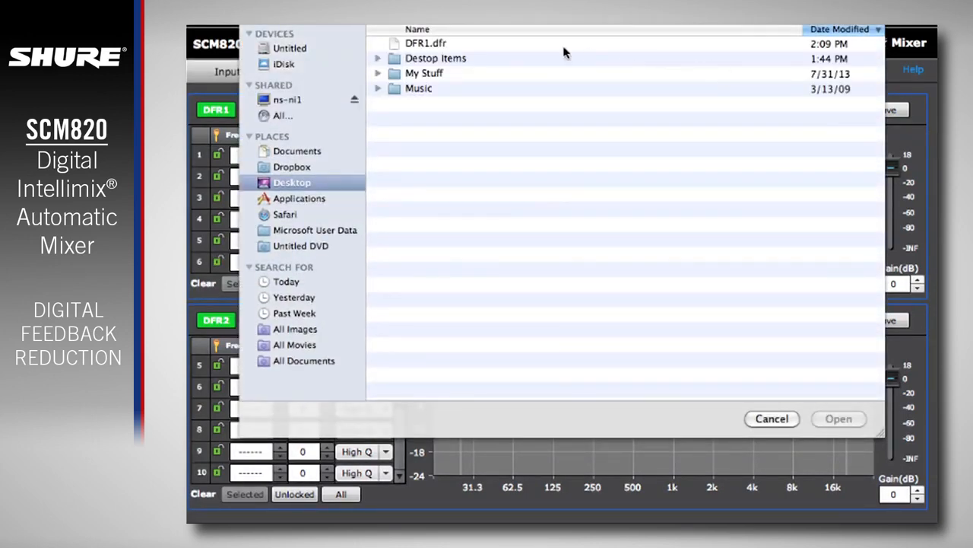
pyautogui.click(489, 44)
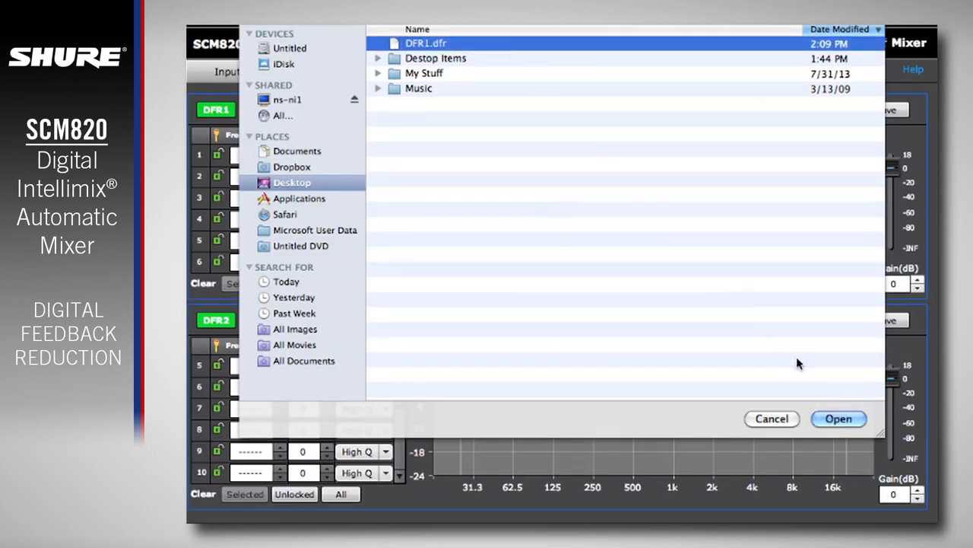
pyautogui.click(862, 419)
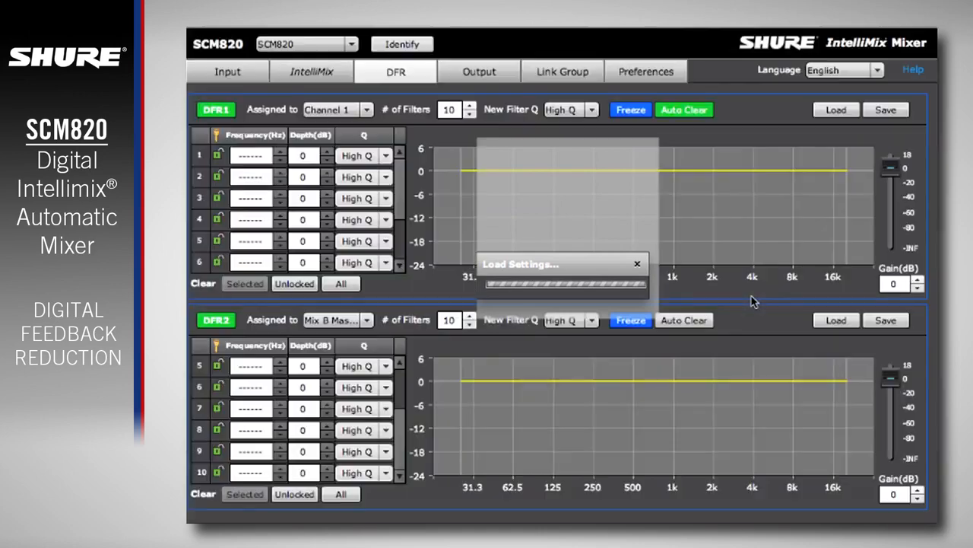
# - Show the device preferences to view the options for loading and saving the mixer's configuration settings
pyautogui.click(679, 76)
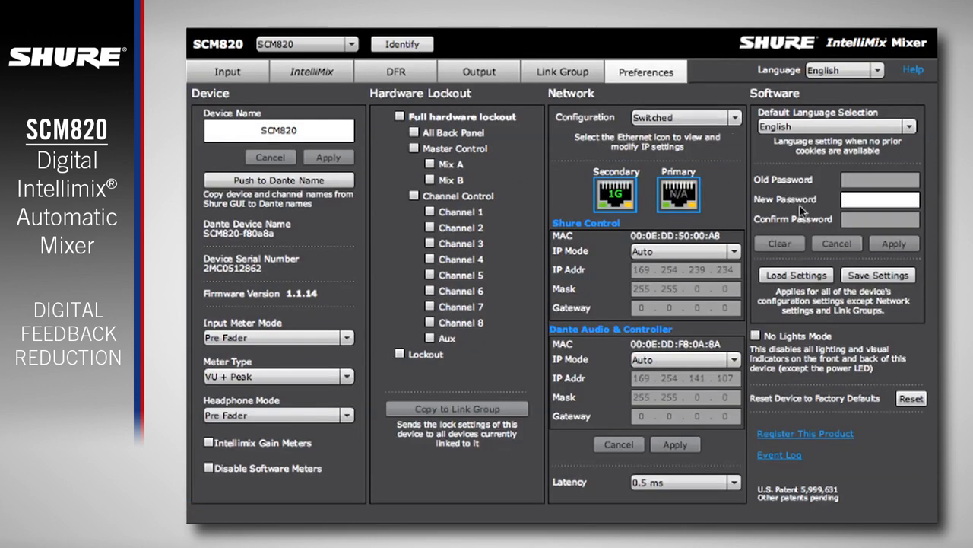